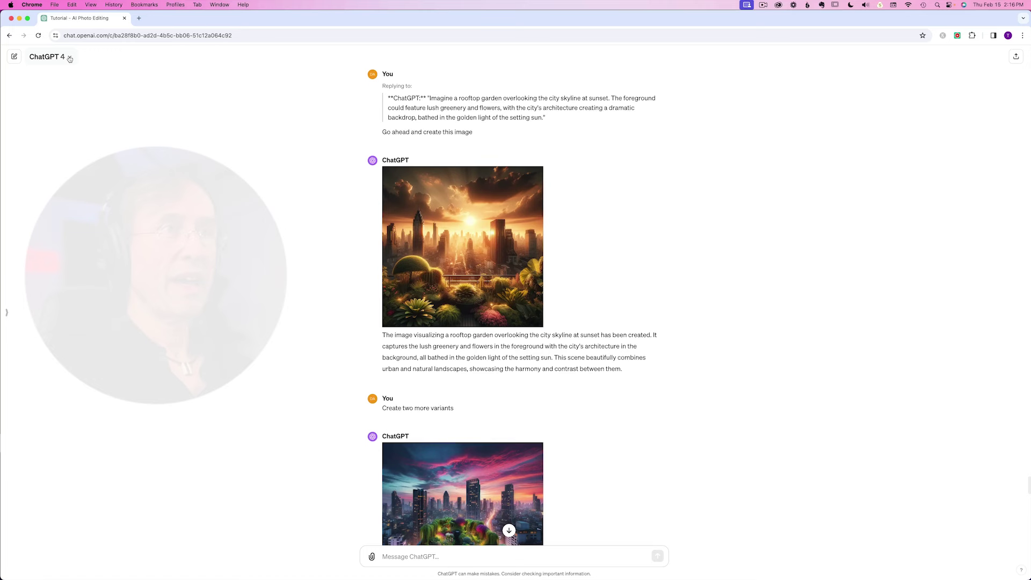
- Show the ChatGPT 4 model choices, including DALL·E, browsing and analysis
left_click(69, 58)
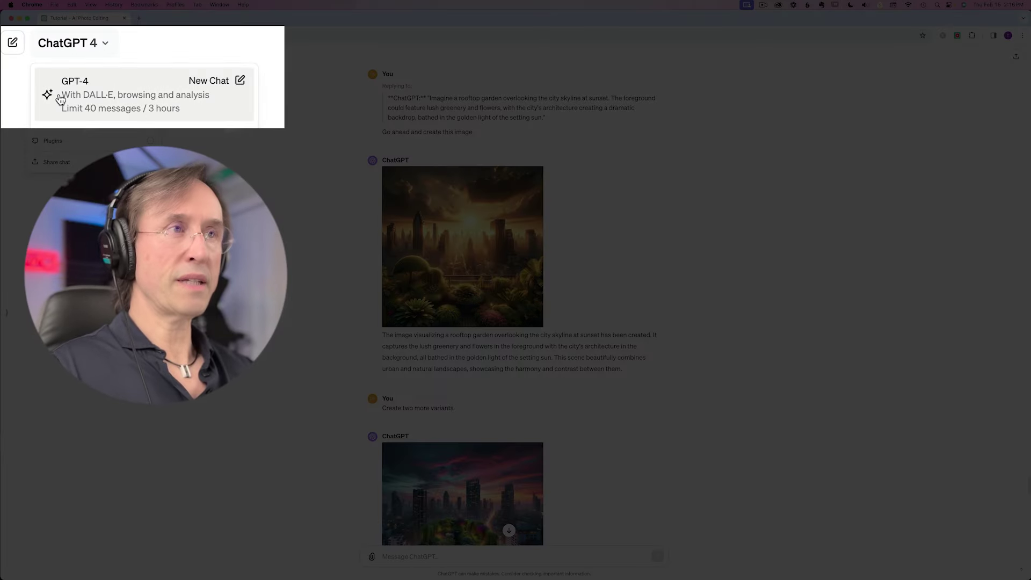
- Highlight parts of the rooftop-garden sunset prompt and view the first skyline image full size
left_click_drag(429, 98, 608, 98)
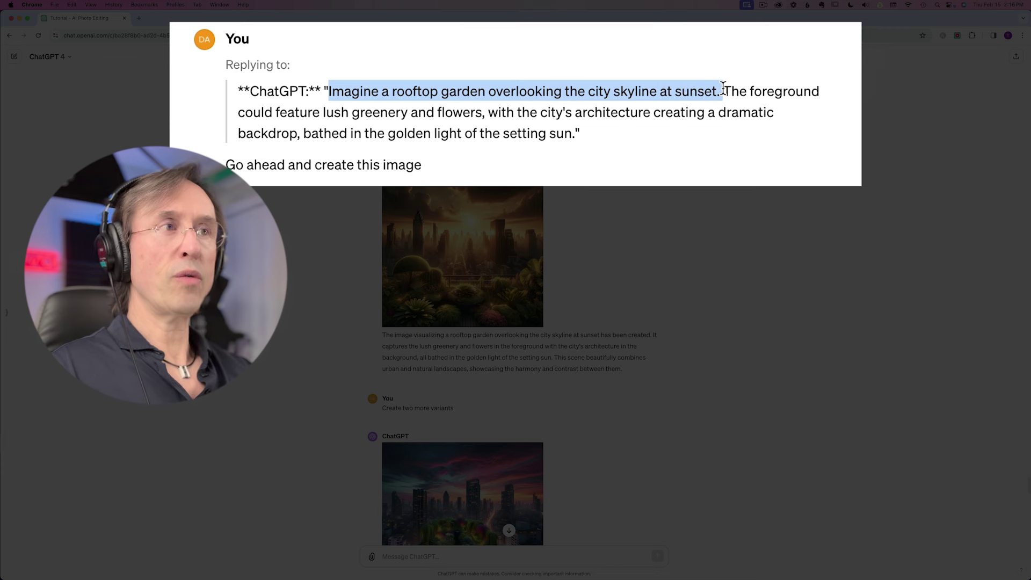
left_click(737, 89)
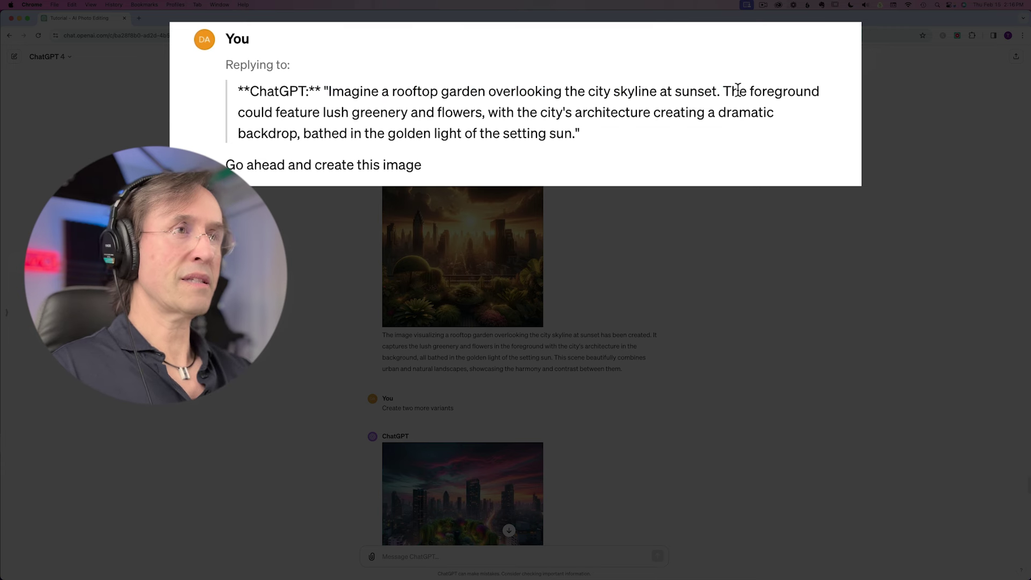
left_click_drag(726, 92, 548, 129)
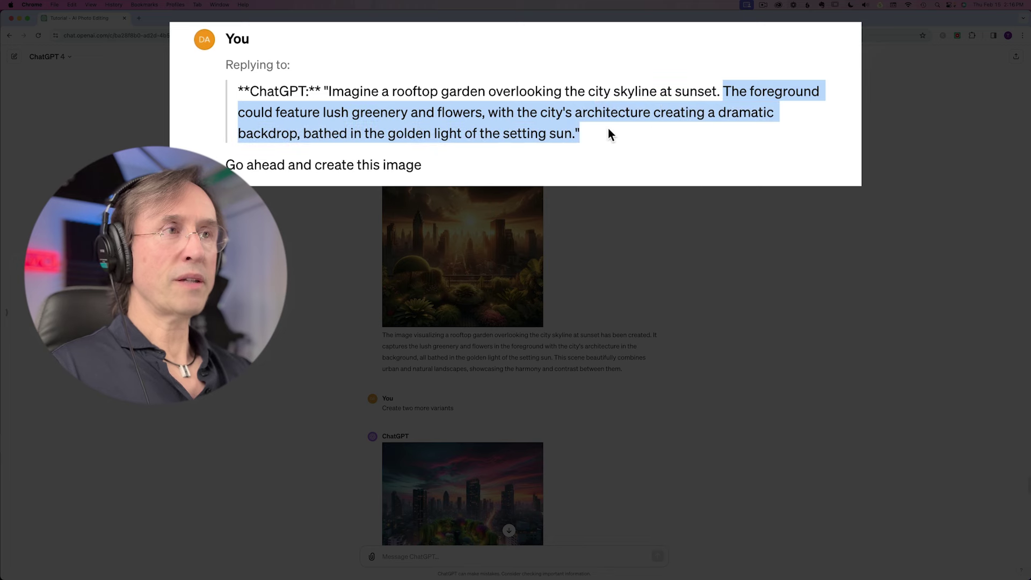
left_click_drag(624, 149, 431, 166)
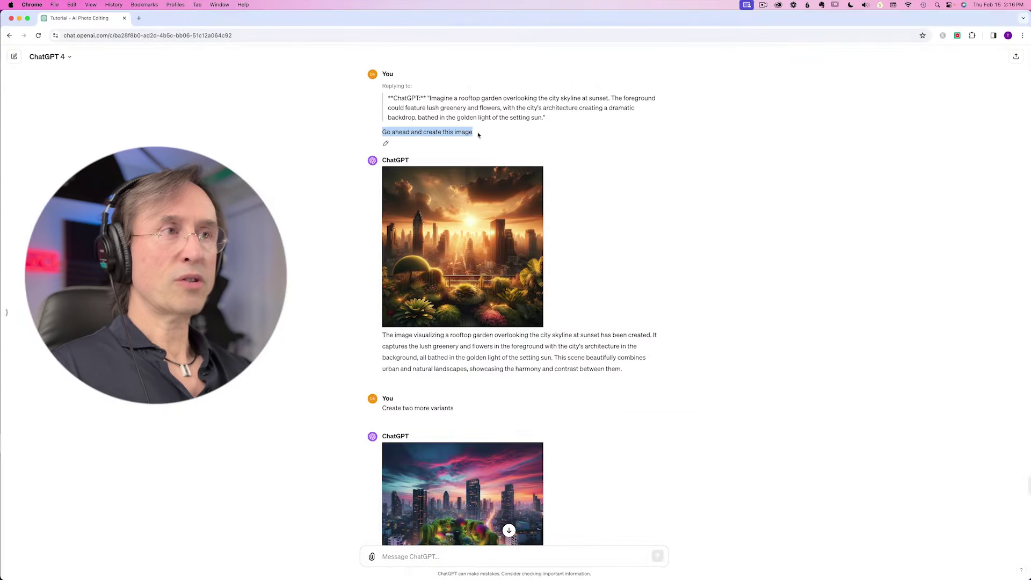
left_click(484, 205)
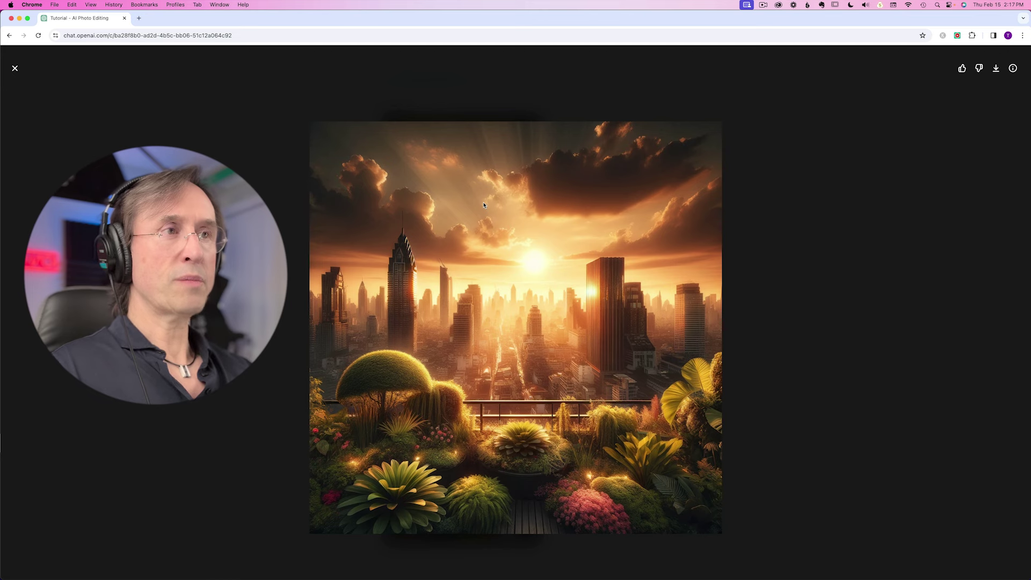
- Close the image viewer and highlight the follow-up request for a more organic garden
left_click(15, 69)
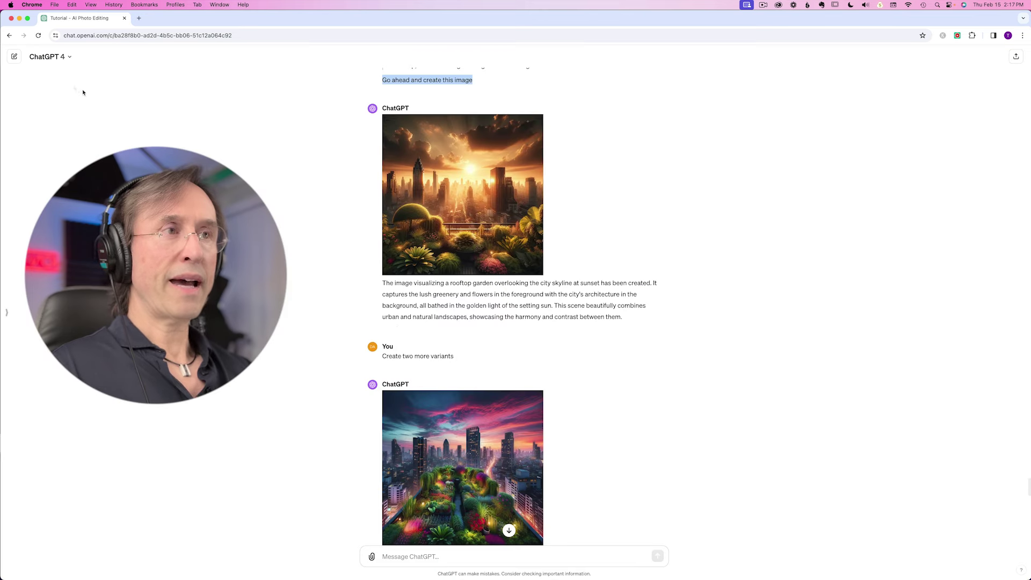
scroll(581, 247, "down", 5)
scroll(583, 245, "down", 3)
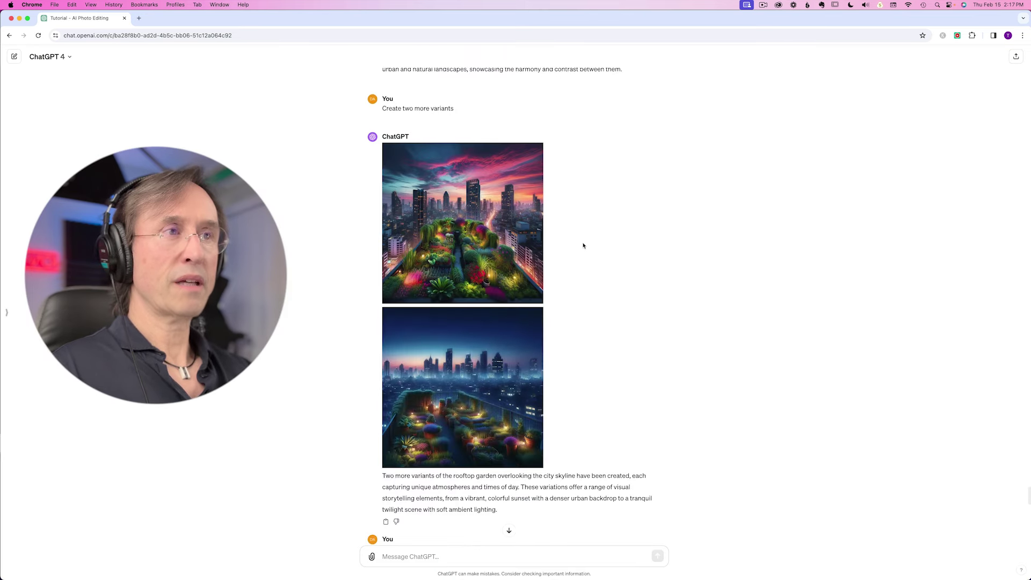
scroll(583, 246, "down", 1)
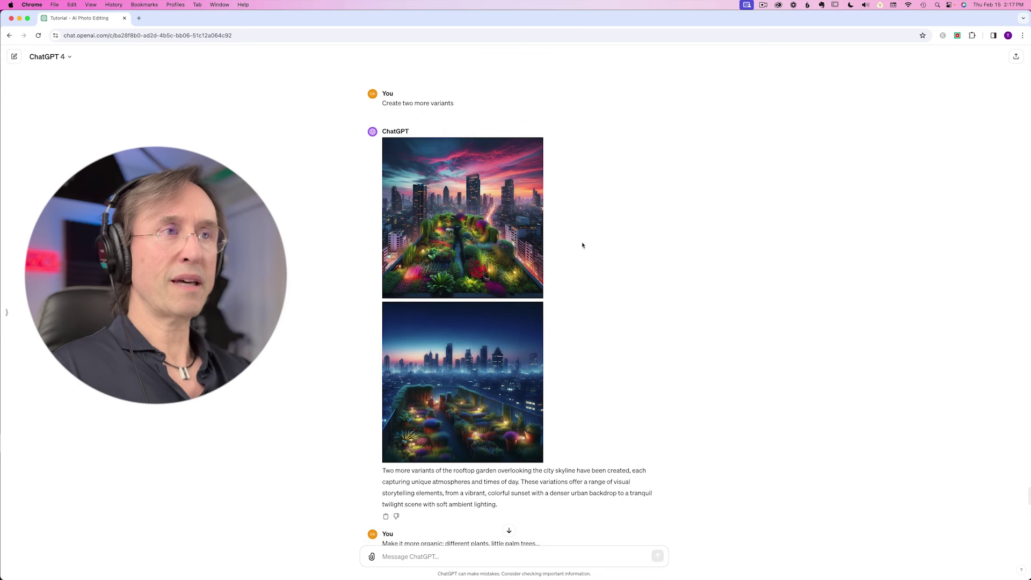
scroll(582, 245, "down", 1)
scroll(583, 244, "down", 1)
double_click(389, 260)
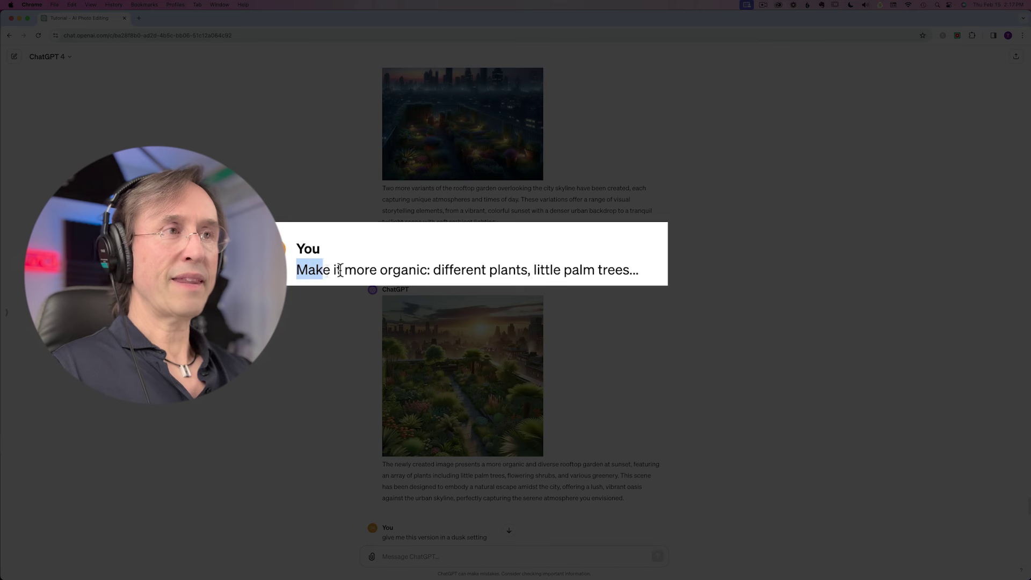
left_click_drag(340, 270, 638, 269)
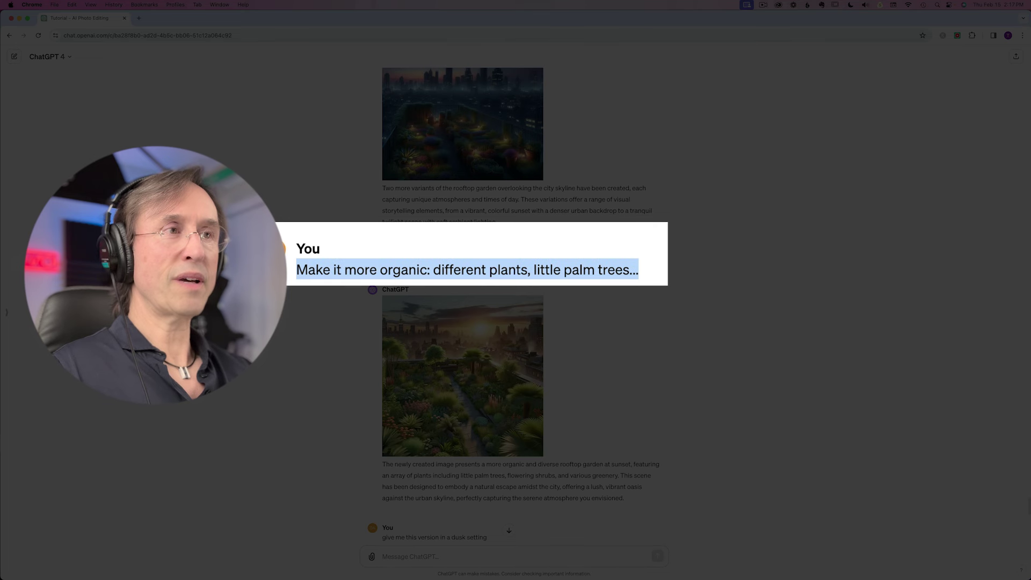
- Open the dusk rooftop-garden image full size and download it as a .webp file
scroll(601, 261, "down", 3)
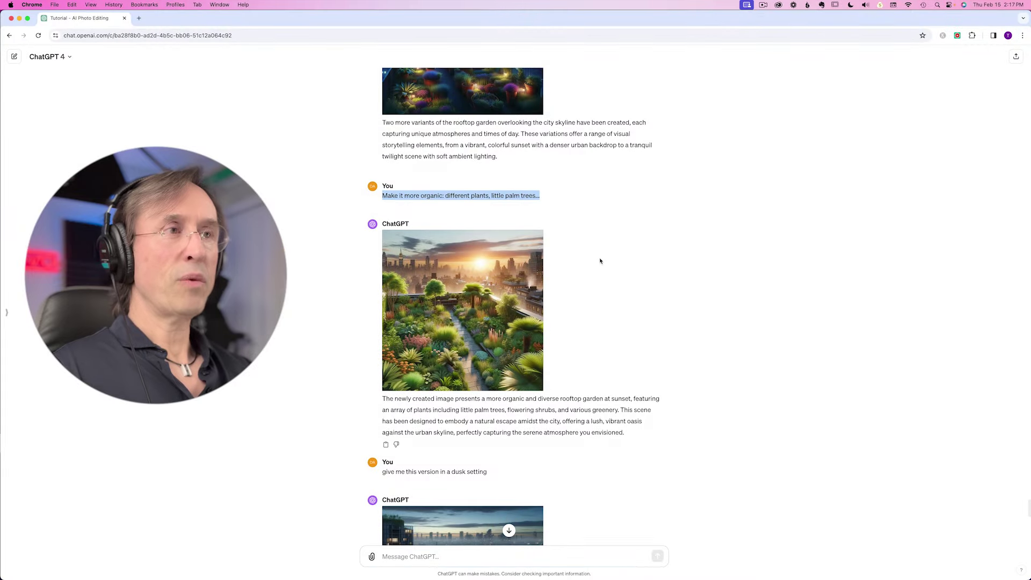
scroll(653, 263, "down", 2)
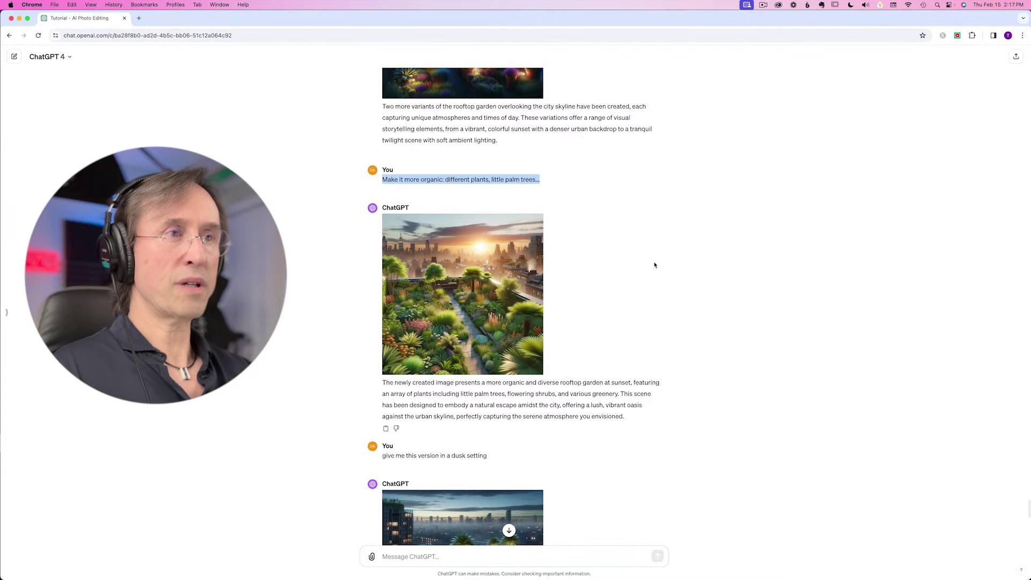
scroll(654, 265, "down", 1)
scroll(654, 265, "down", 6)
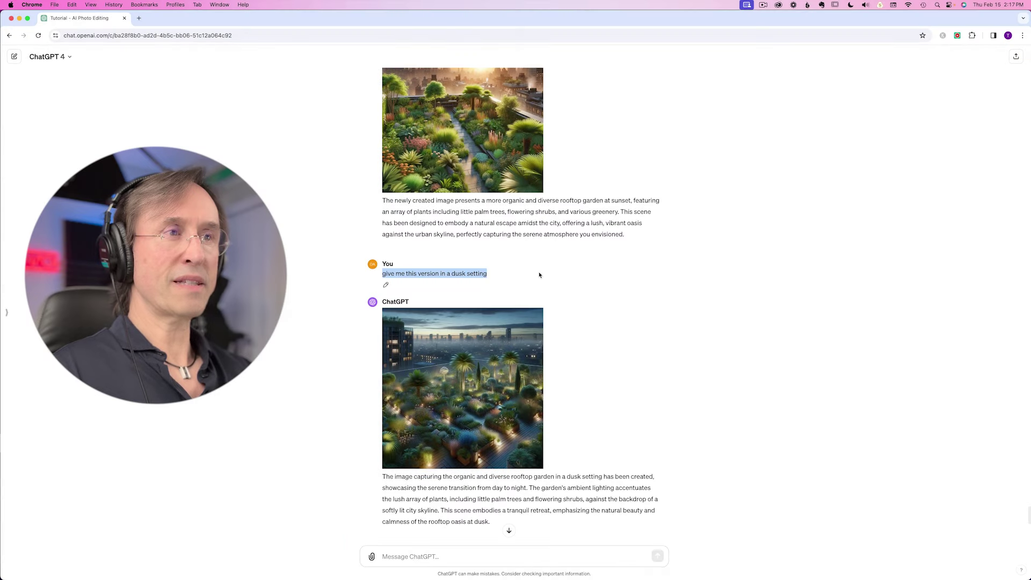
left_click(463, 391)
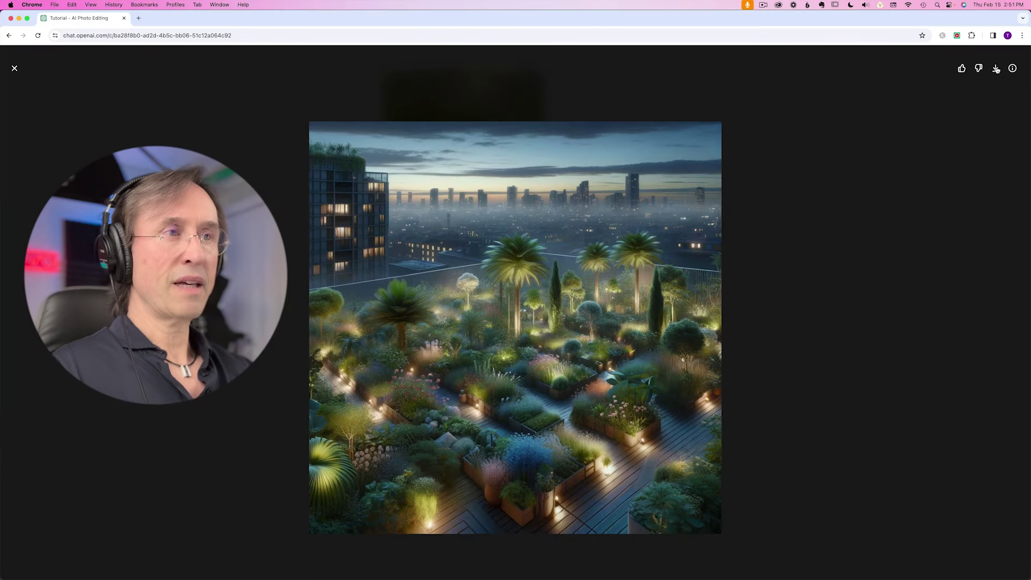
left_click(997, 68)
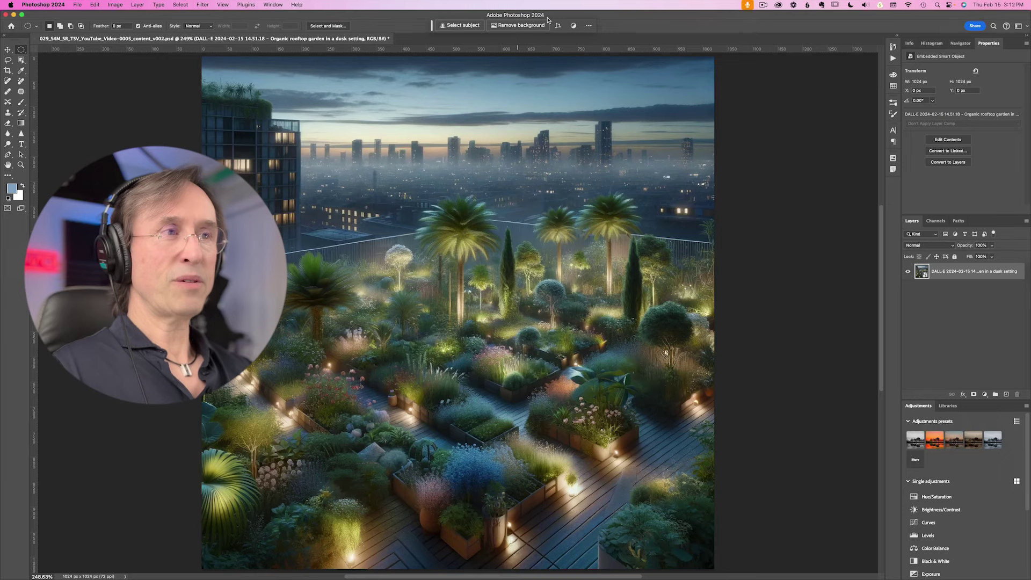
left_click(202, 5)
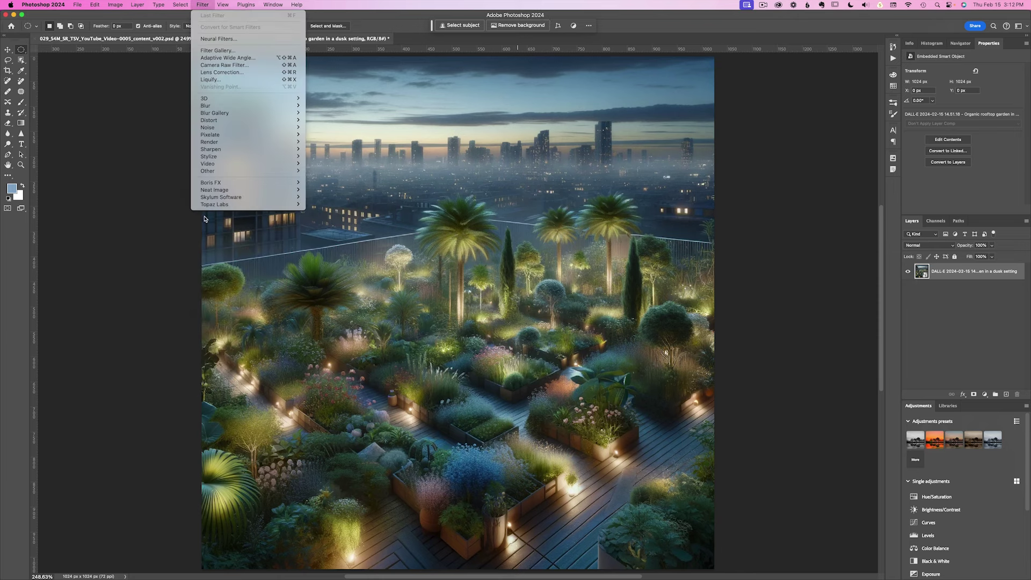
mouse_move(215, 204)
left_click(331, 205)
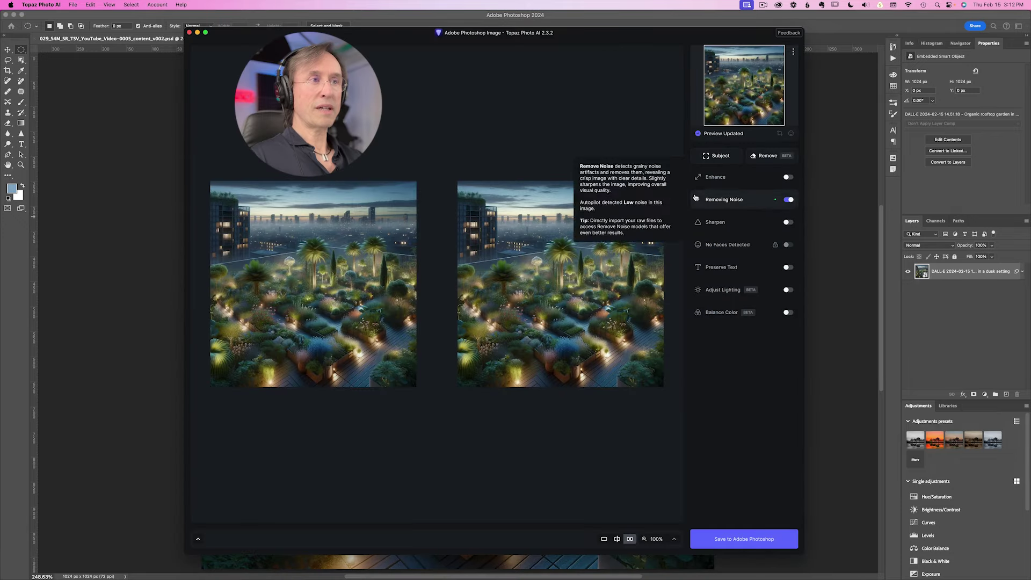
left_click(787, 177)
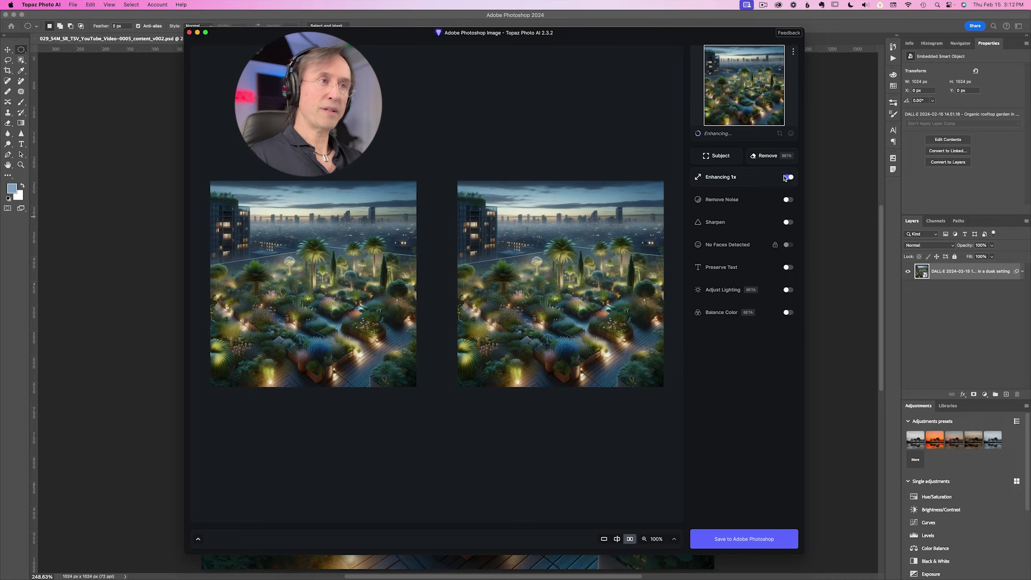
left_click(733, 177)
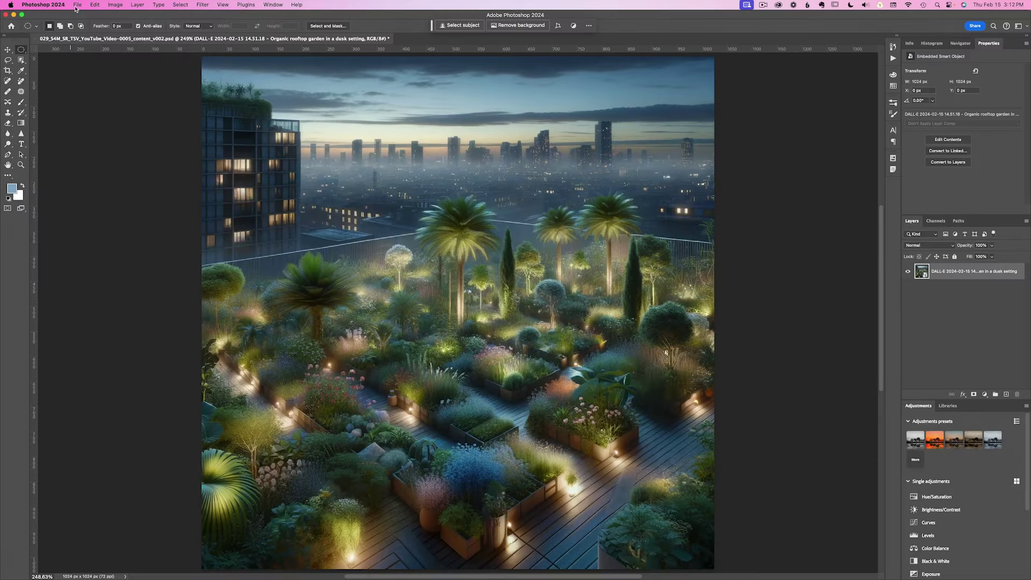
left_click(77, 4)
- Send the image to Topaz Photo AI through File > Automate for upscaling
mouse_move(98, 193)
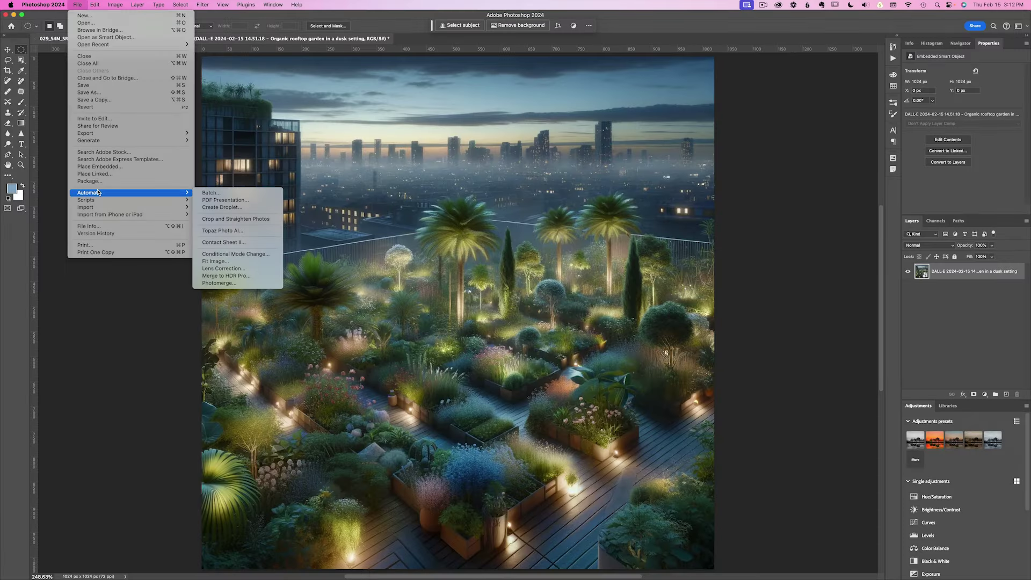
left_click(240, 231)
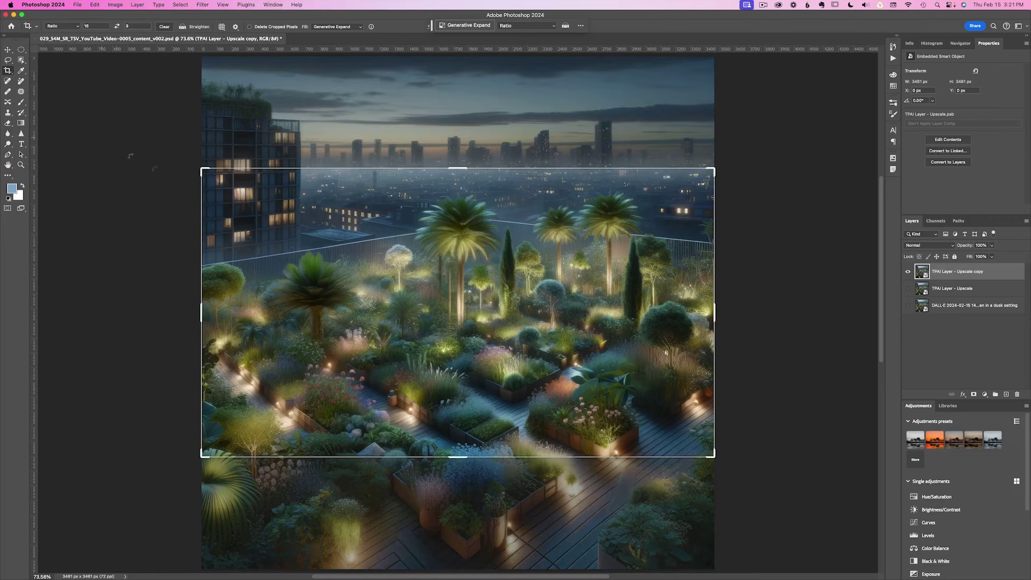
- Stretch the crop beyond the canvas and Generative Expand the scene to 8163 × 3481 px
scroll(557, 253, "down", 3)
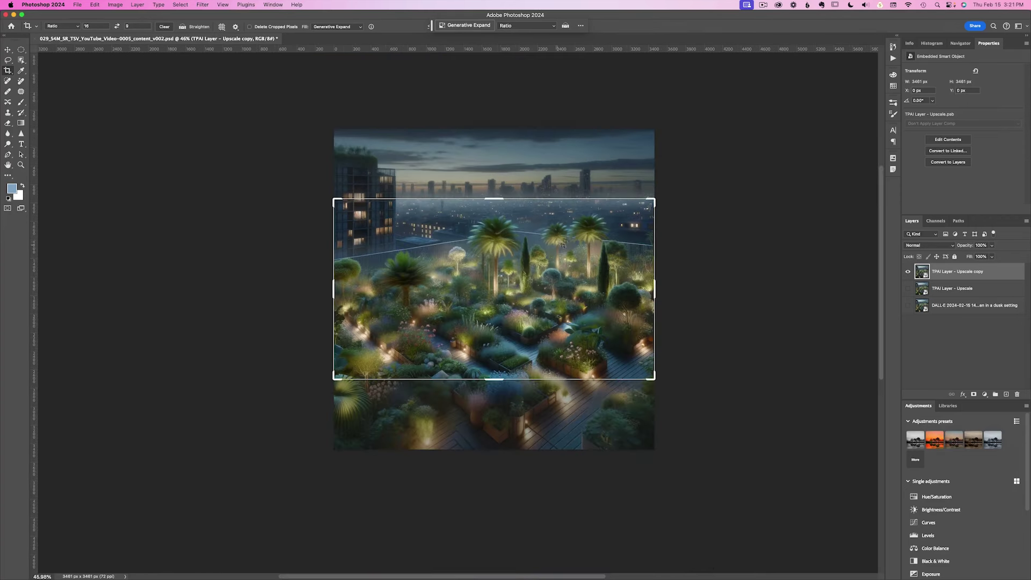
left_click_drag(496, 199, 503, 133)
key("Return")
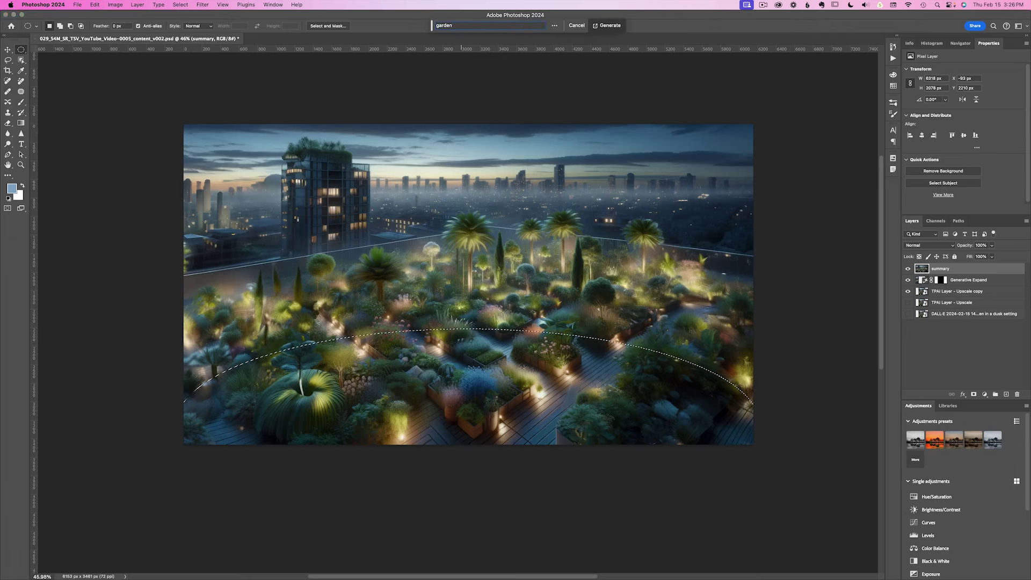
- Generative Fill a lounge, refining the prompt to 'garden lounge facing the horizon at dusk'
type("lounge")
key("Return")
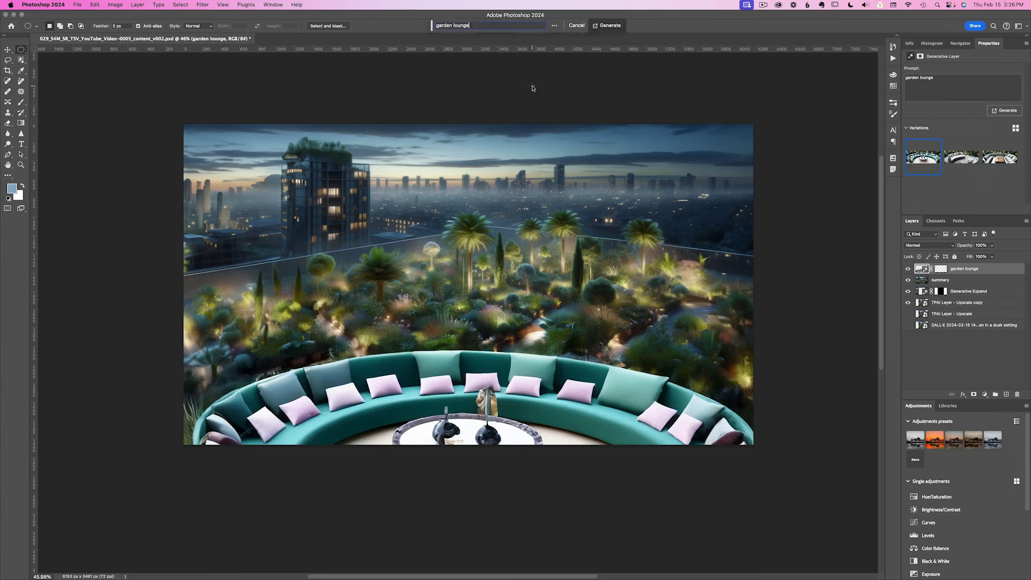
left_click(960, 159)
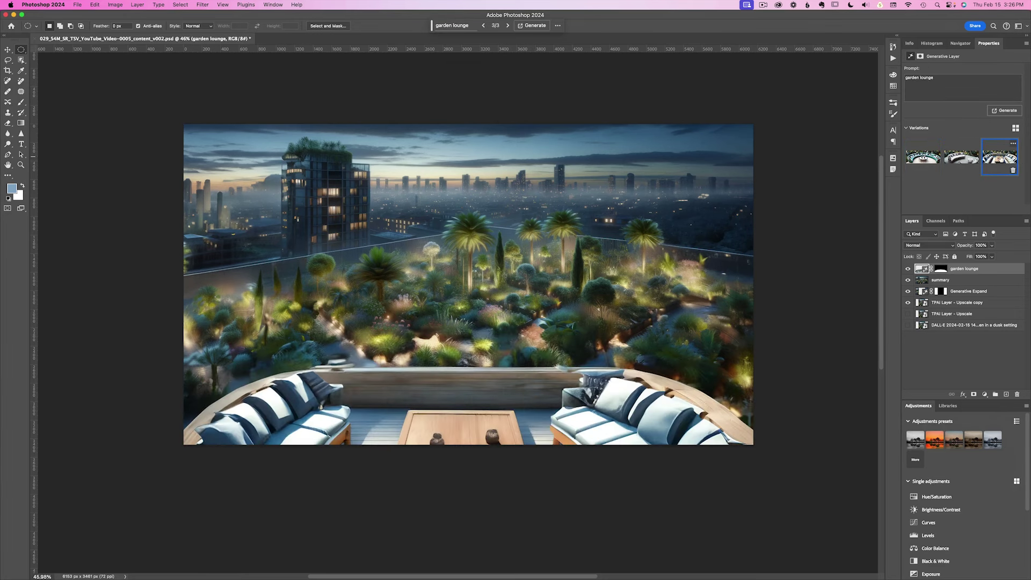
left_click(1004, 110)
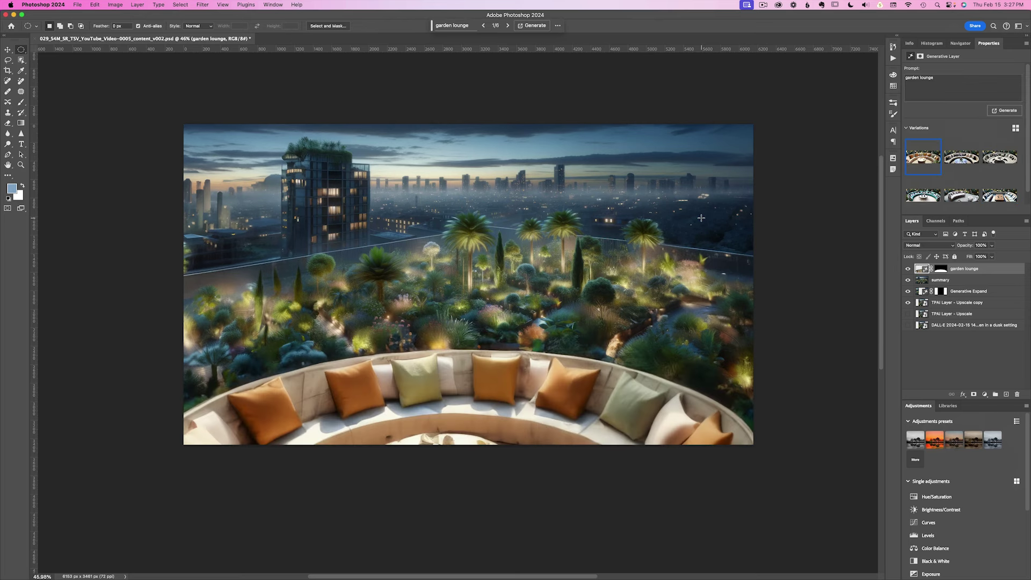
left_click(995, 159)
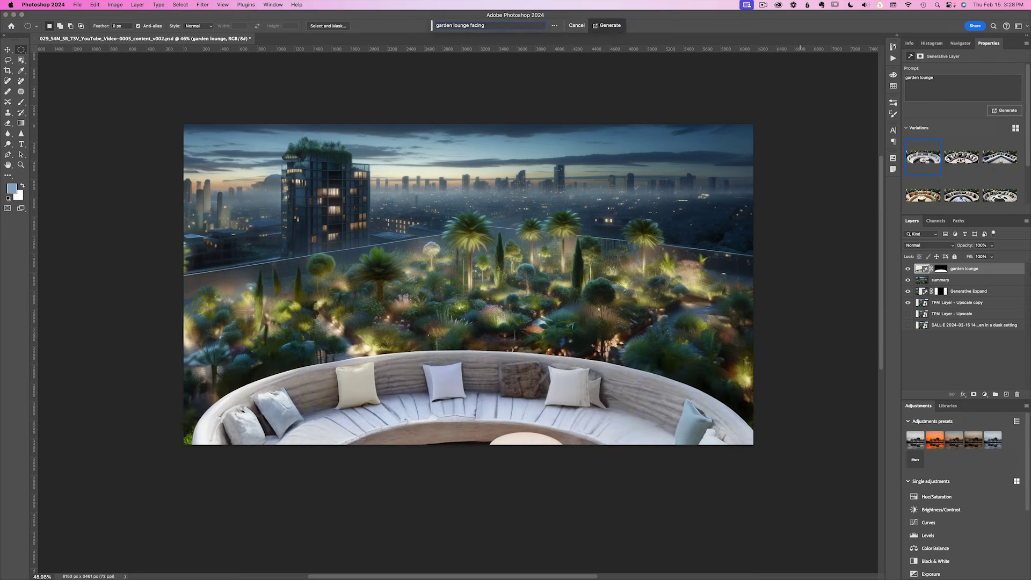
key("Return")
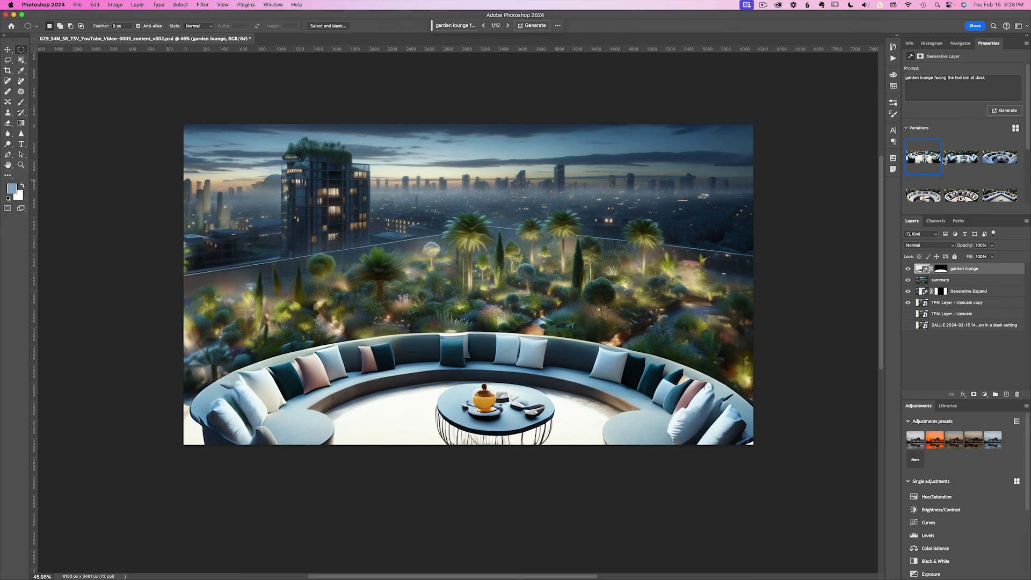
left_click(203, 4)
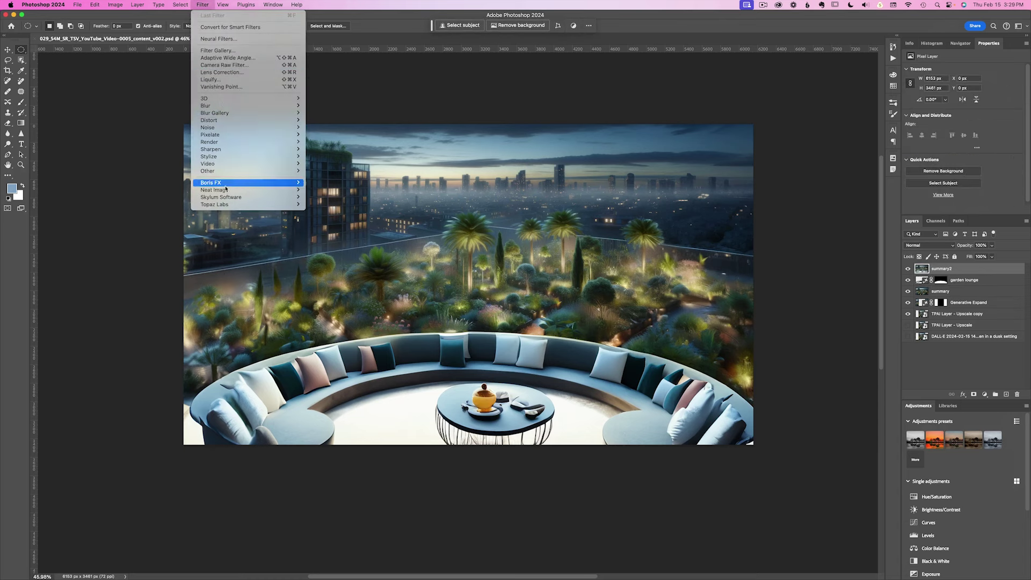
- Send the summary2 layer to Luminar Neo via Filter > Skylum Software
mouse_move(227, 197)
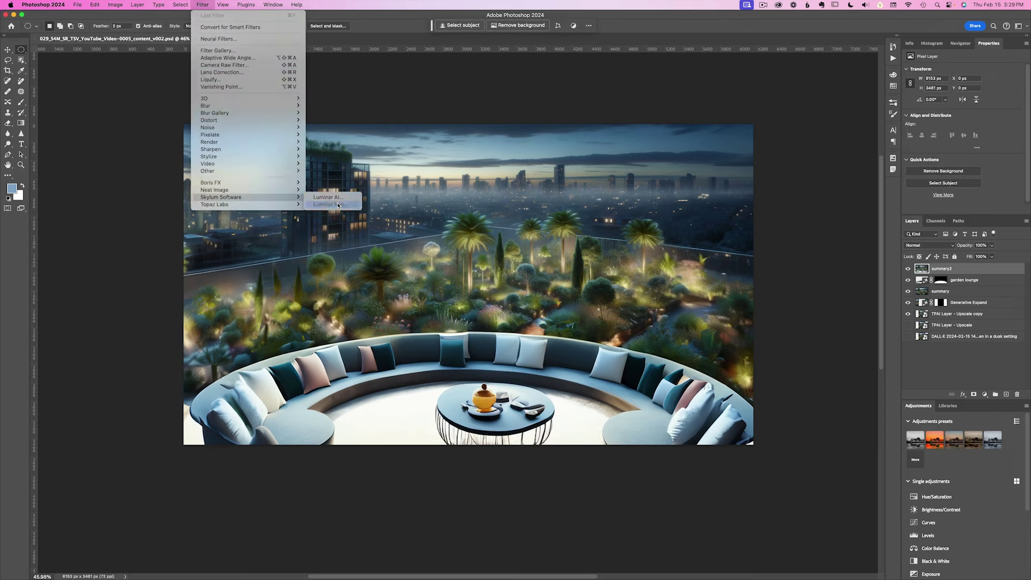
left_click(333, 204)
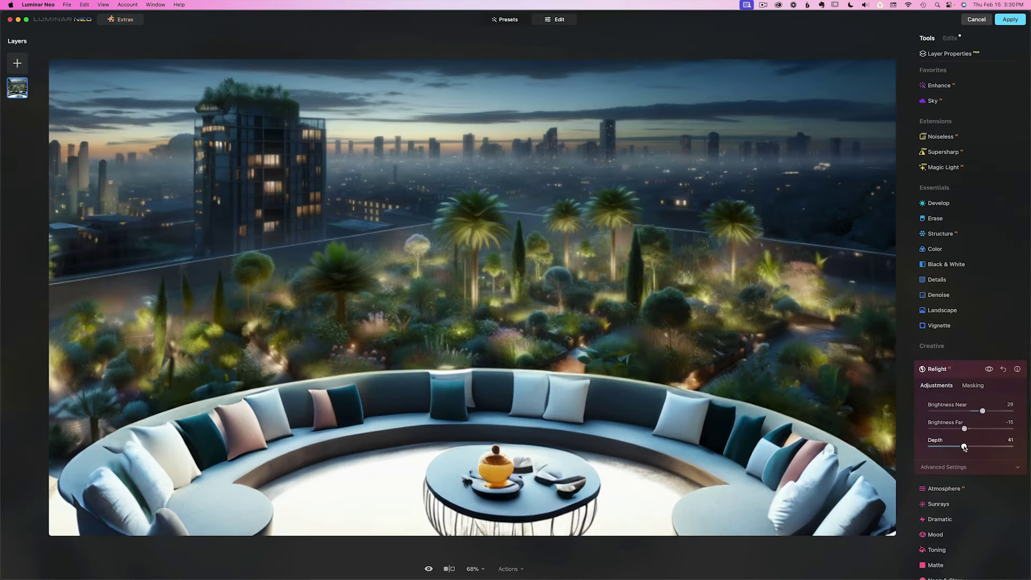
- Set Relight to Depth 0, Brightness Far −44 and Brightness Near 11, comparing before and after
left_click_drag(962, 448, 930, 447)
mouse_move(964, 428)
left_mouse_down()
mouse_move(953, 429)
mouse_move(975, 413)
left_mouse_up()
left_click(988, 369)
left_click(989, 369)
left_click(989, 369)
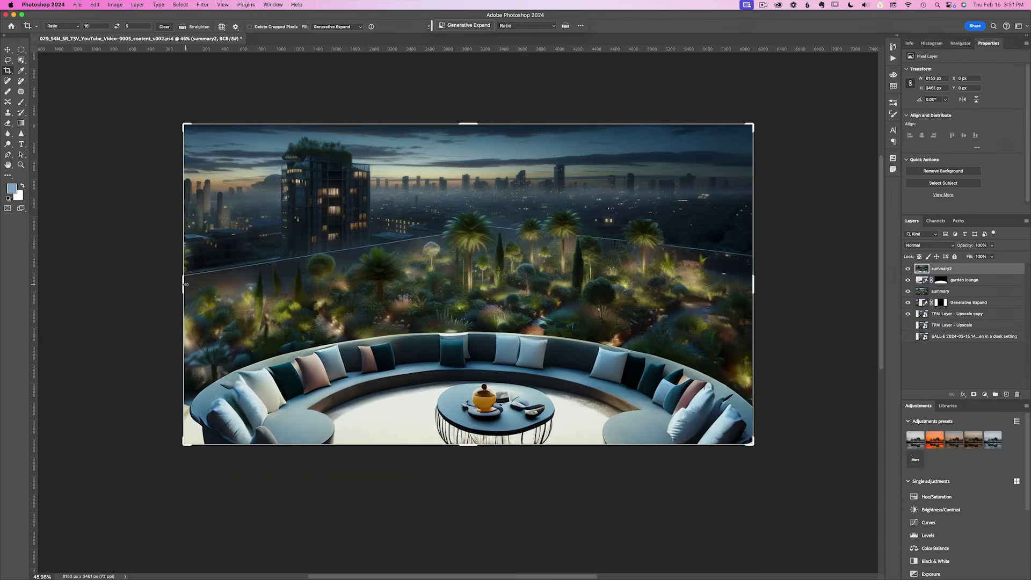
left_click_drag(186, 282, 206, 288)
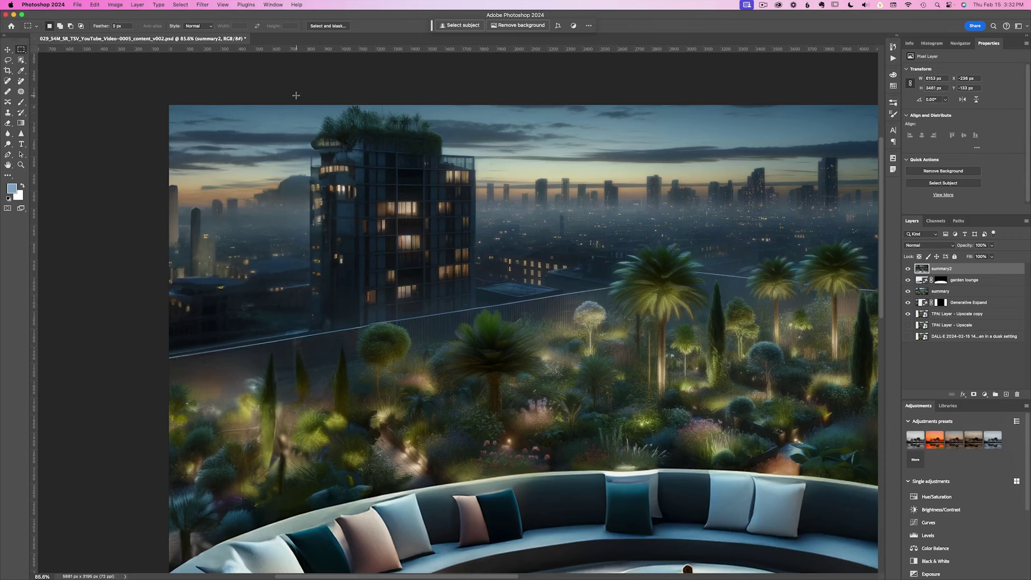
- Regenerate the left tower and remove the rightmost palm tree with Generative Fill
left_click_drag(297, 105, 365, 323)
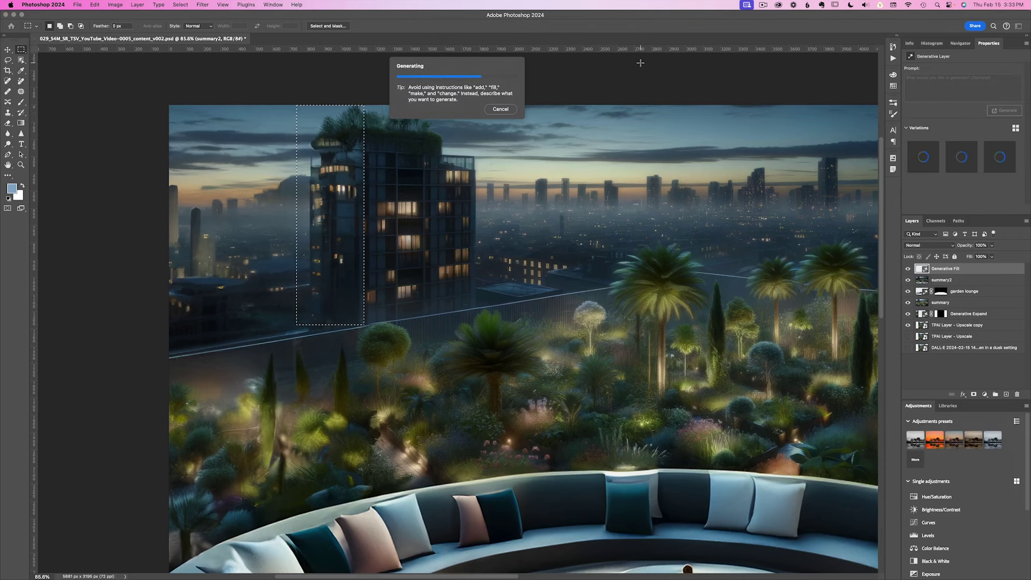
key("super+0")
left_click_drag(699, 195, 771, 295)
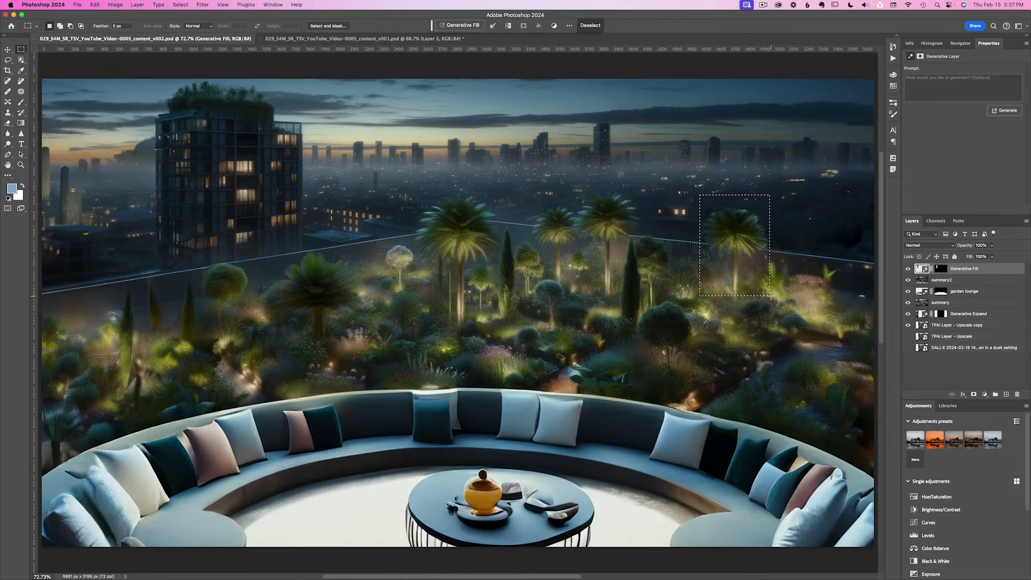
left_click(533, 25)
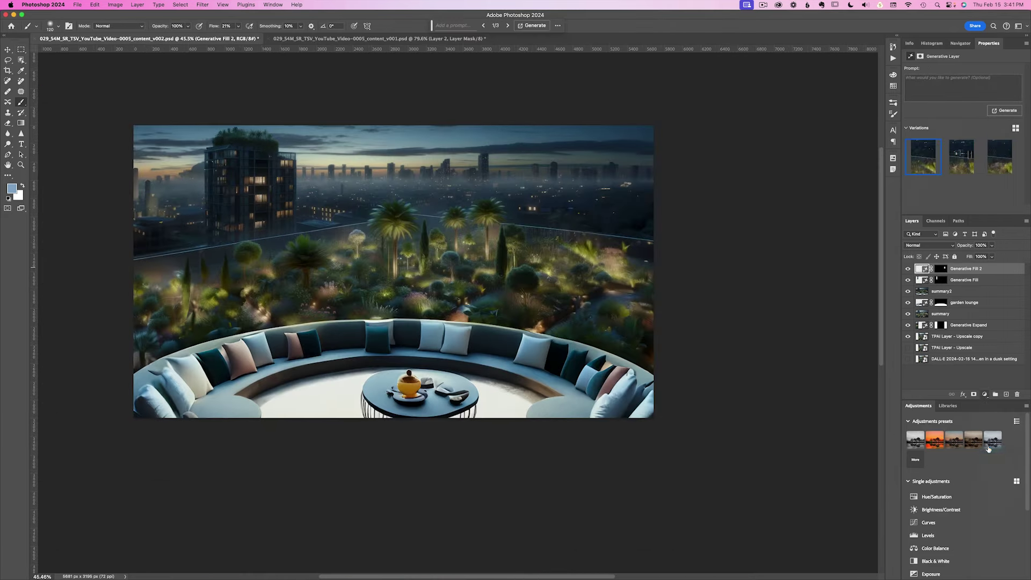
- Add a Curves layer with a darkening curve and invert its mask to hide it
left_click(993, 440)
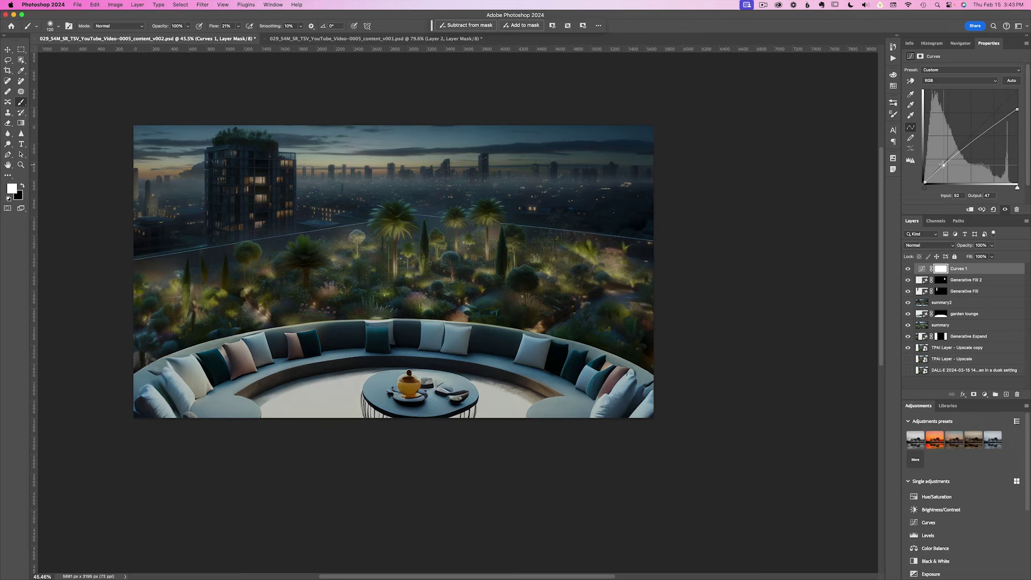
left_click_drag(962, 140, 954, 157)
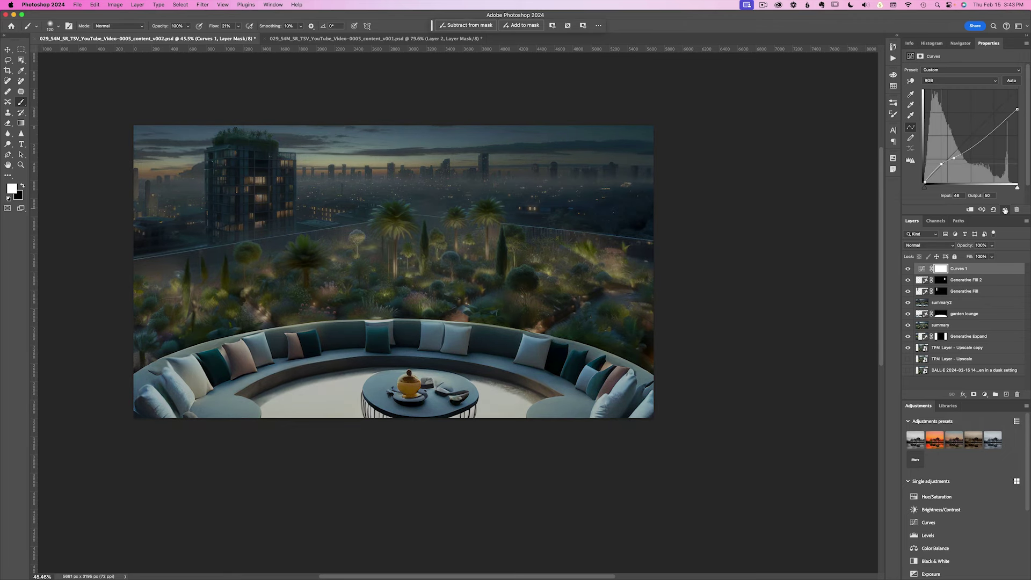
left_click(941, 268)
key("super+i")
- Paint the darkening back onto the foreground sofa with a large 100%-flow brush
key("]")
key("]")
key("]")
key("]")
key("]")
key("]")
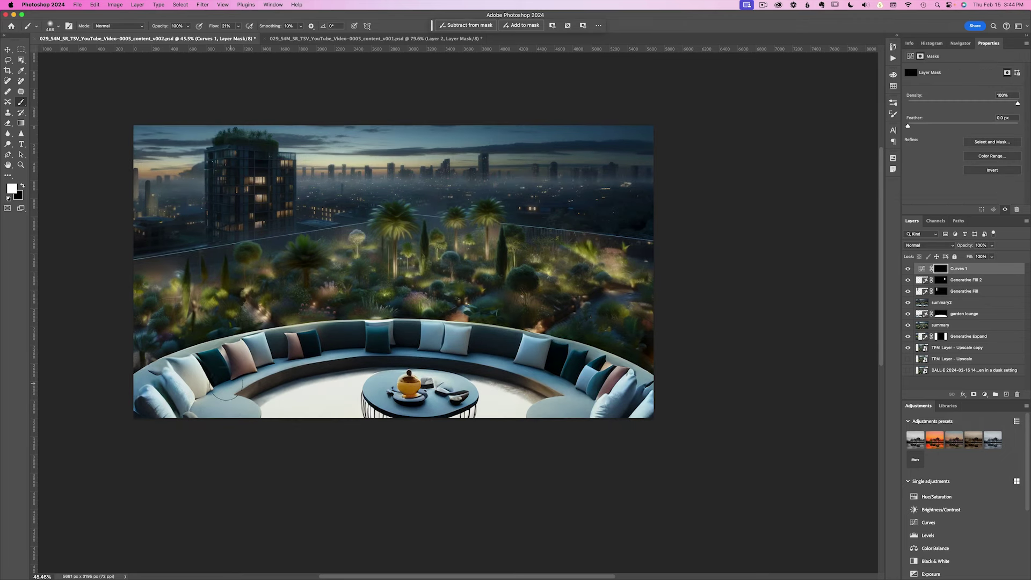
key("shift+0")
mouse_move(177, 376)
left_mouse_down()
mouse_move(239, 415)
mouse_move(350, 344)
mouse_move(634, 376)
mouse_move(510, 410)
mouse_move(376, 411)
left_mouse_up()
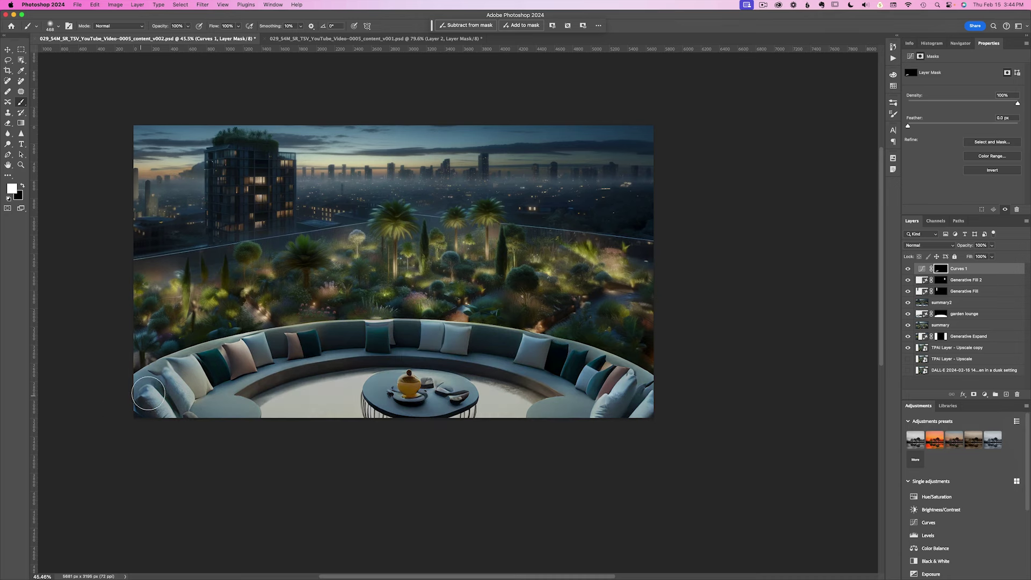
left_click(908, 268)
left_click(907, 268)
left_click(921, 269)
key("super+0")
left_click(984, 394)
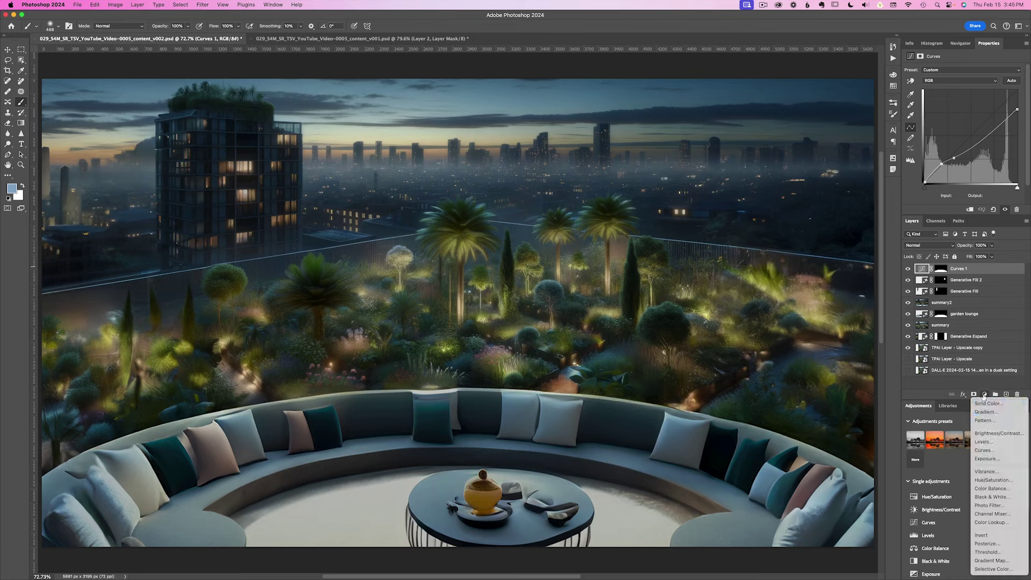
- Add a Soft Light Gradient Map with a Noise gradient, Roughness 0% and HSB color model
left_click(988, 560)
key("shift+alt+f")
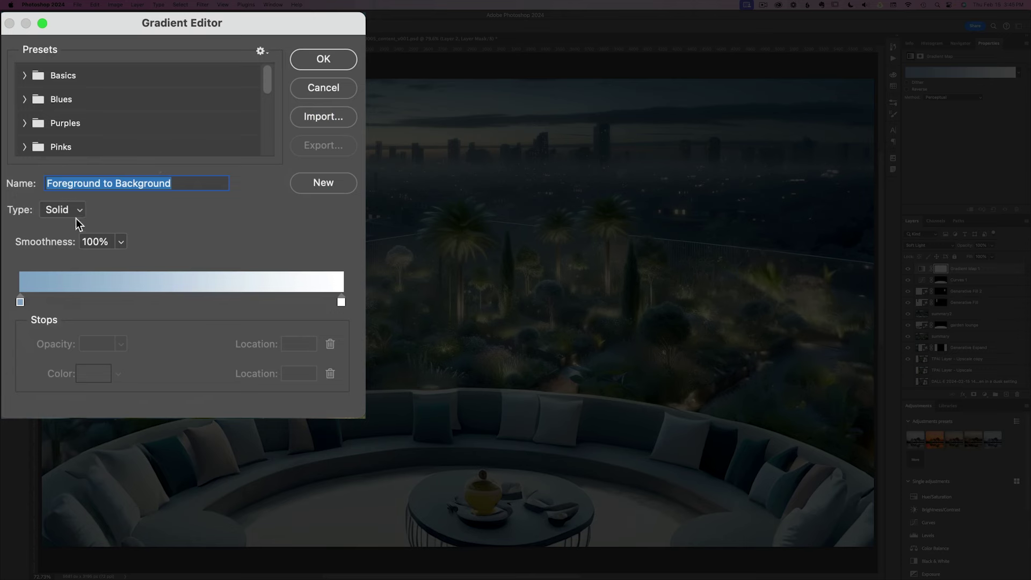
left_click(70, 211)
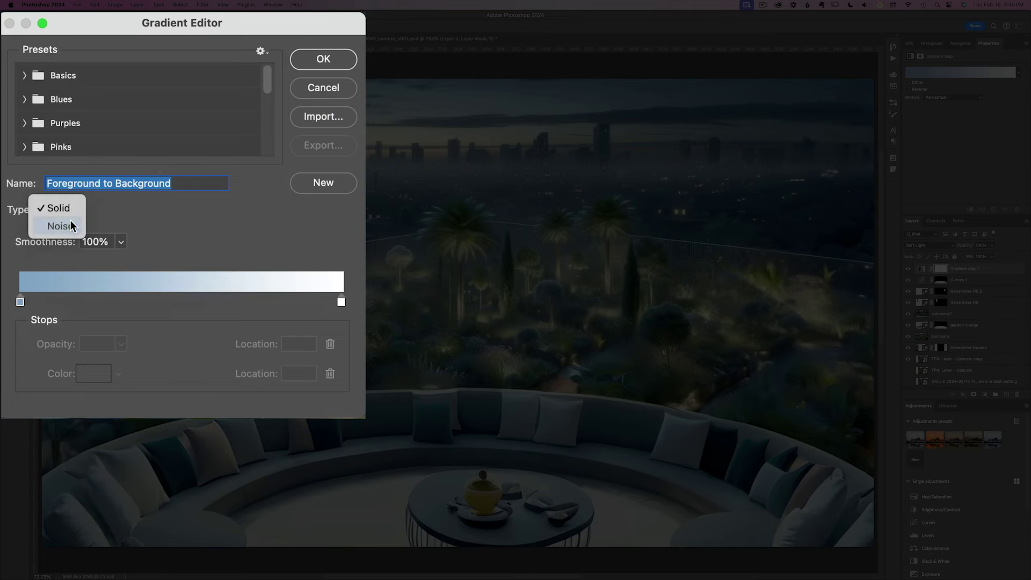
left_click(62, 223)
left_click_drag(119, 243, 21, 273)
left_click(115, 292)
left_click(115, 308)
- Randomize to a dark blue-to-green noise gradient, confirm it, and set opacity to 68%
left_click_drag(189, 120, 953, 48)
left_click(985, 214)
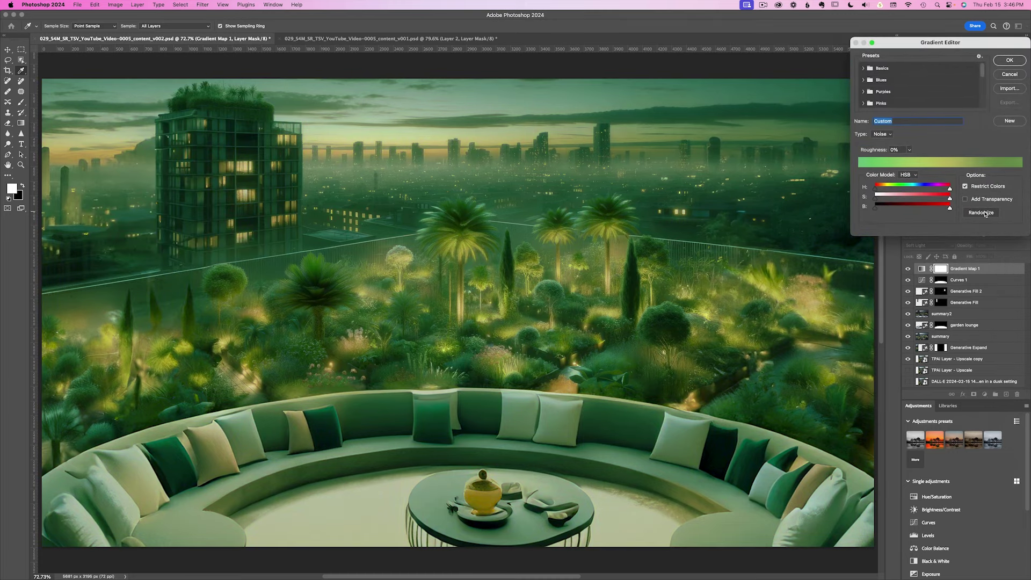
left_click(985, 213)
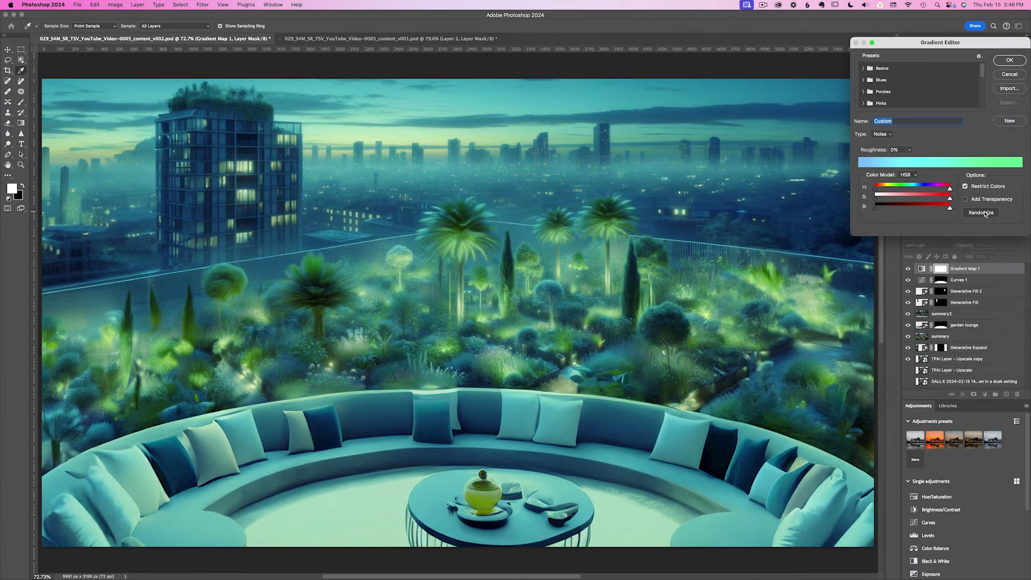
left_click(986, 214)
left_click(986, 213)
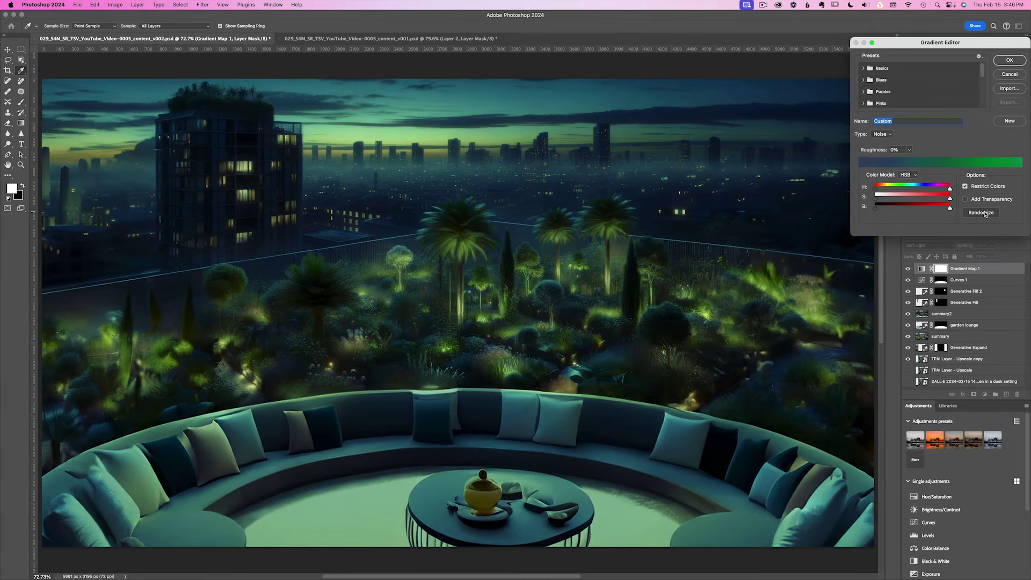
left_click(1002, 61)
left_click_drag(963, 247, 942, 251)
left_click_drag(866, 257, 889, 251)
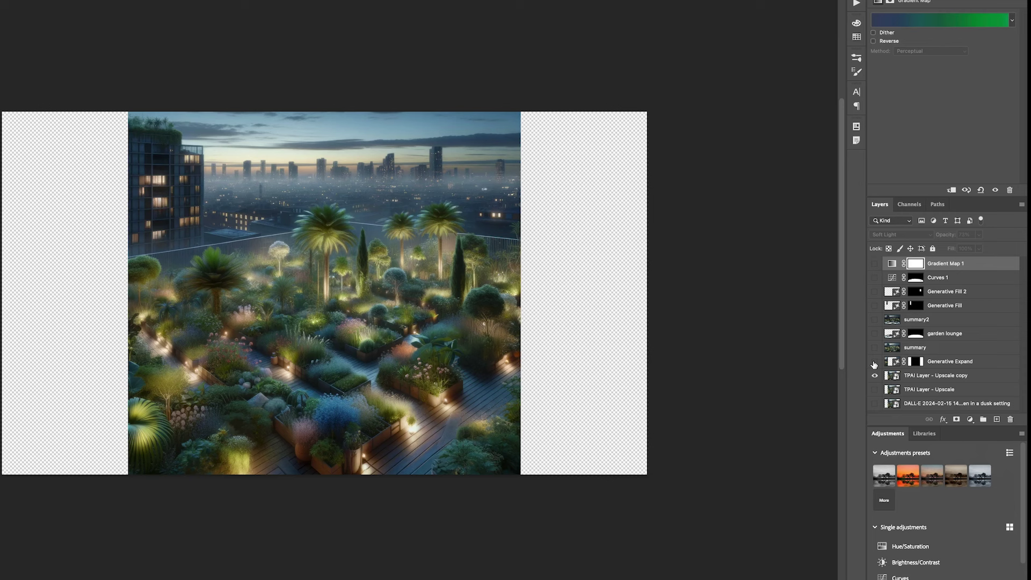
- Make all layers visible, from Generative Expand and the sofa up to the gradient map tint
left_click(874, 362)
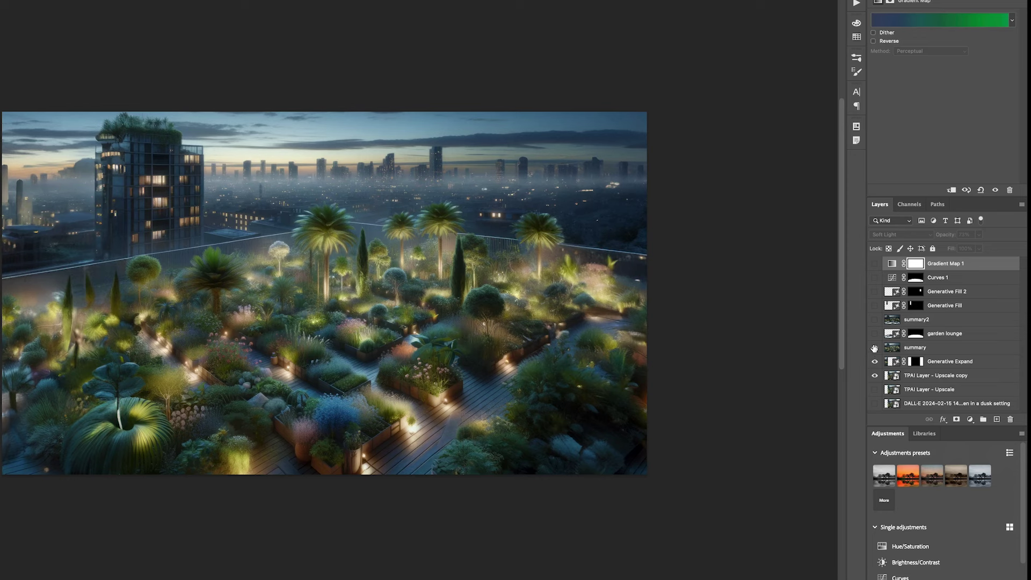
left_click(874, 335)
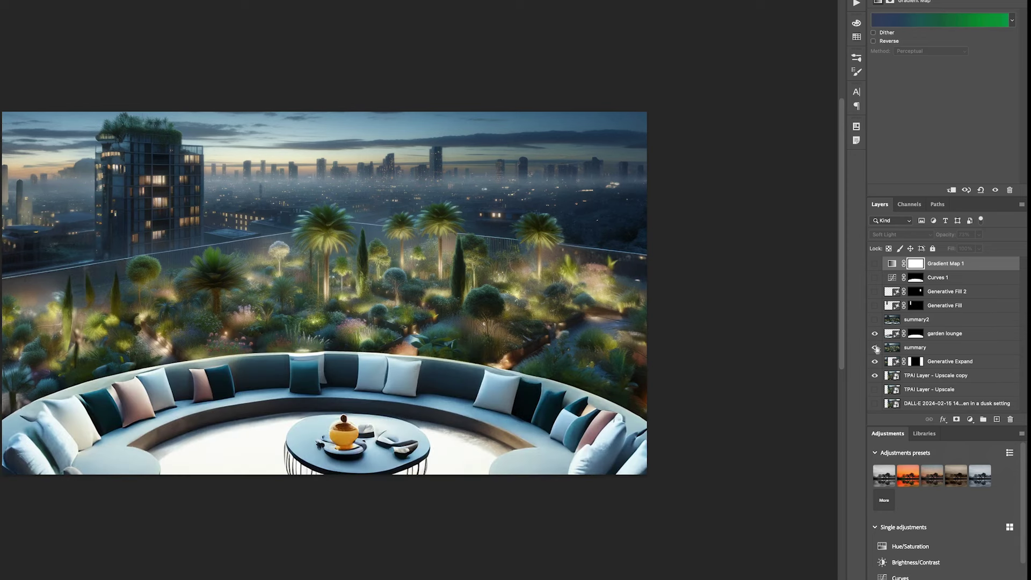
left_click(875, 320)
left_click(874, 307)
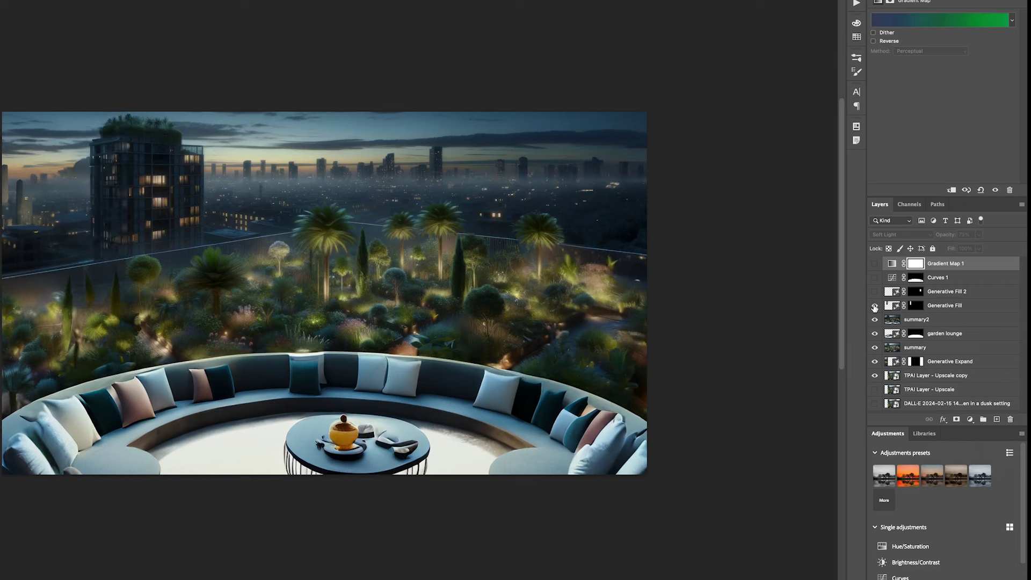
left_click(874, 292)
left_click(874, 278)
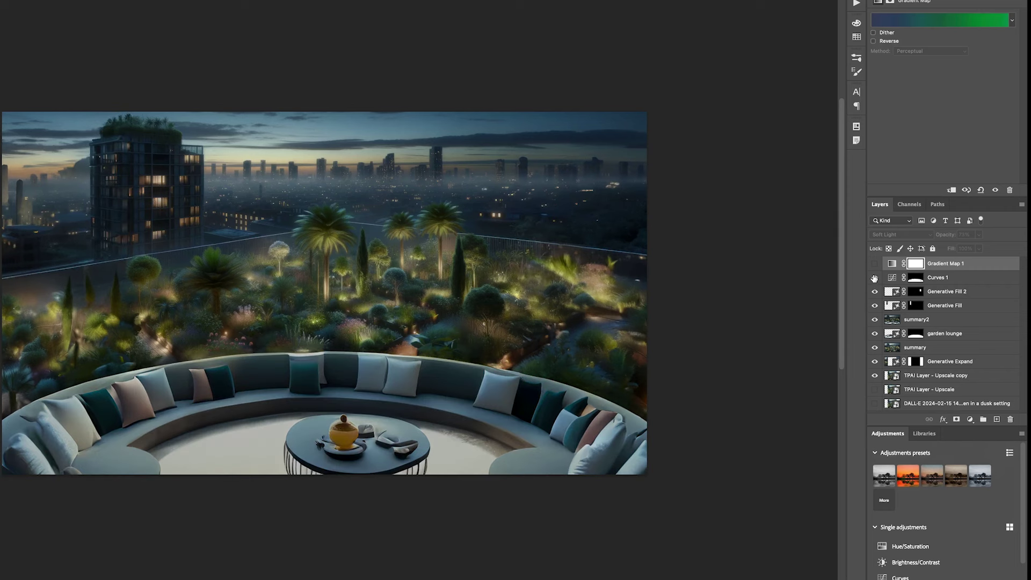
left_click(875, 263)
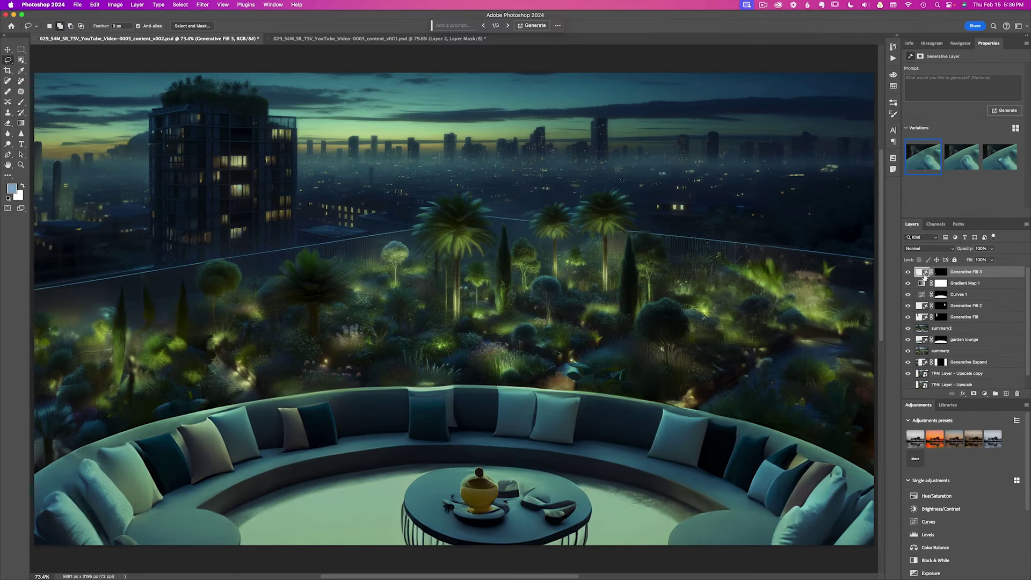
- Stamp all visible layers into a new layer named 'summary 3'
key("super+alt+shift+e")
type("summary 3")
key("Return")
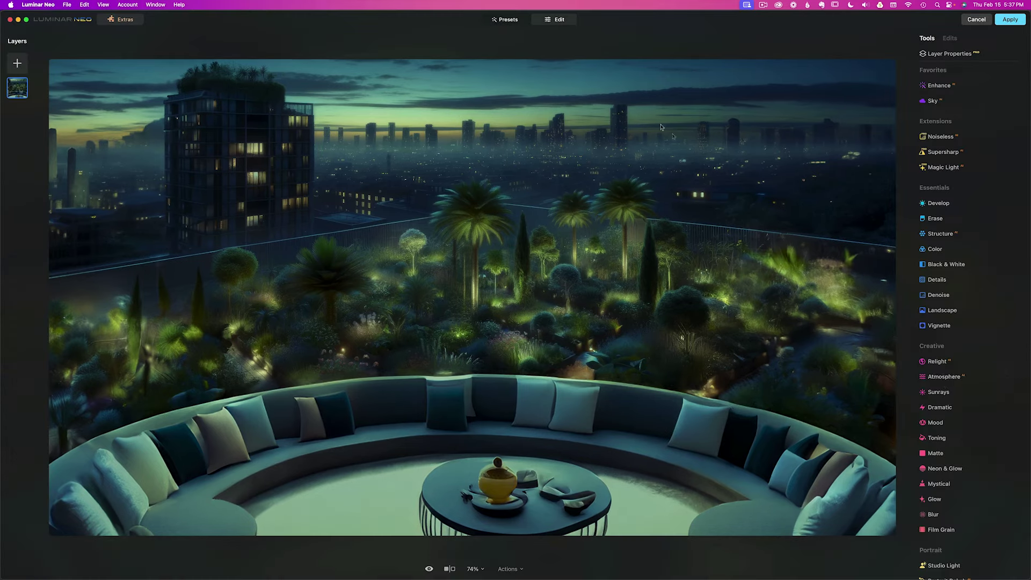
- Apply Luminar Neo's Atmosphere in Haze mode to the summary 3 layer
left_click(944, 384)
left_click(977, 421)
left_click(961, 460)
left_click(988, 385)
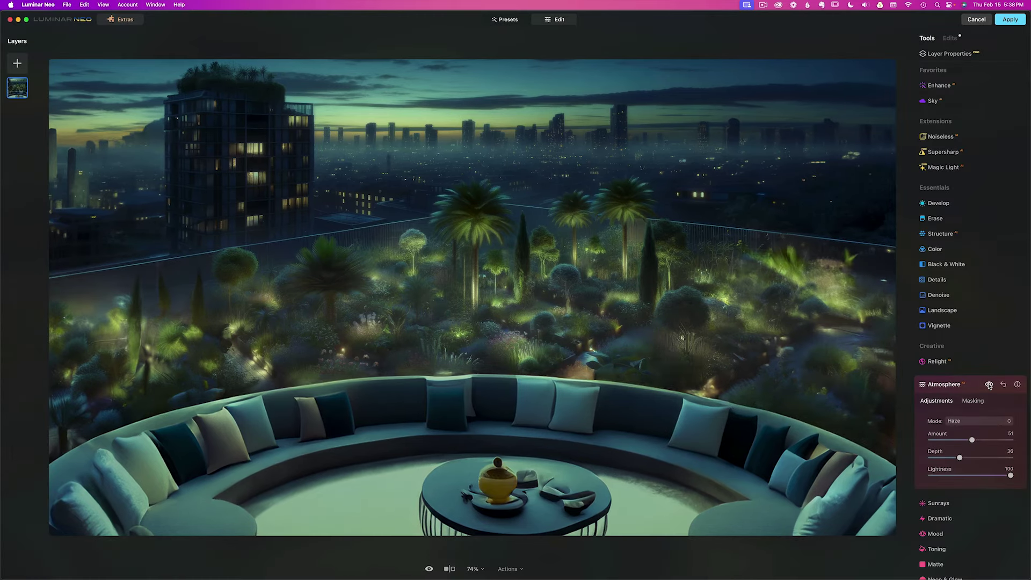
left_click(1011, 19)
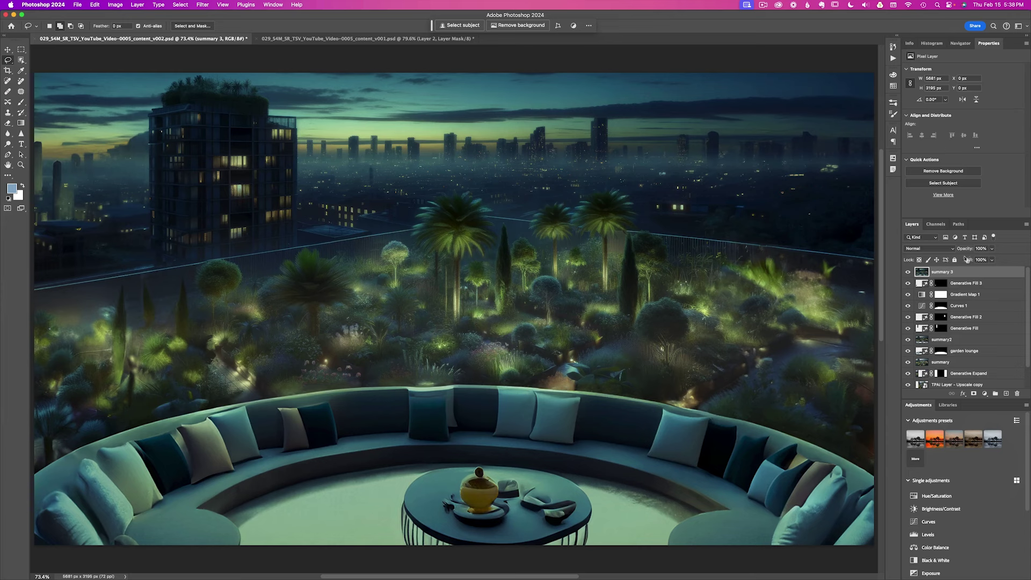